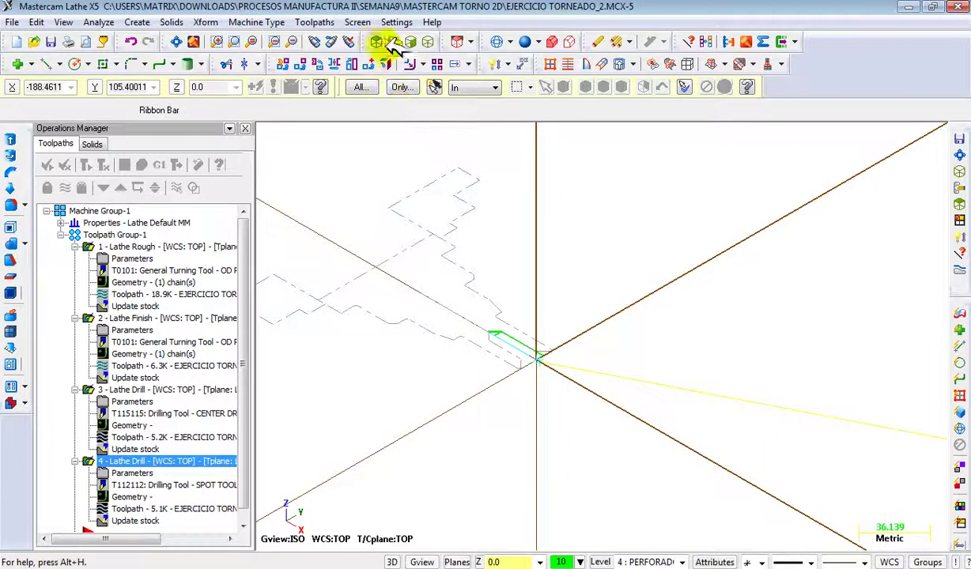
Step: Show level 6 RANURA 1 in the top view, make it the main level and hide level 4 PERFORADO
{"action": "left_click", "coordinate": [375, 41]}
{"action": "left_click", "coordinate": [176, 41]}
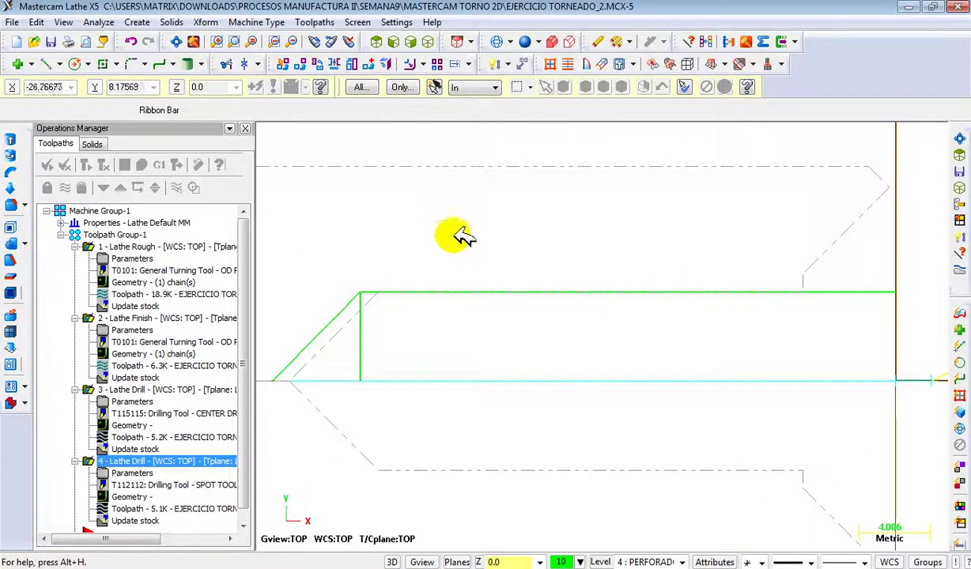
{"action": "scroll", "coordinate": [559, 284], "scroll_direction": "up", "scroll_amount": 2}
{"action": "scroll", "coordinate": [559, 288], "scroll_direction": "down", "scroll_amount": 3}
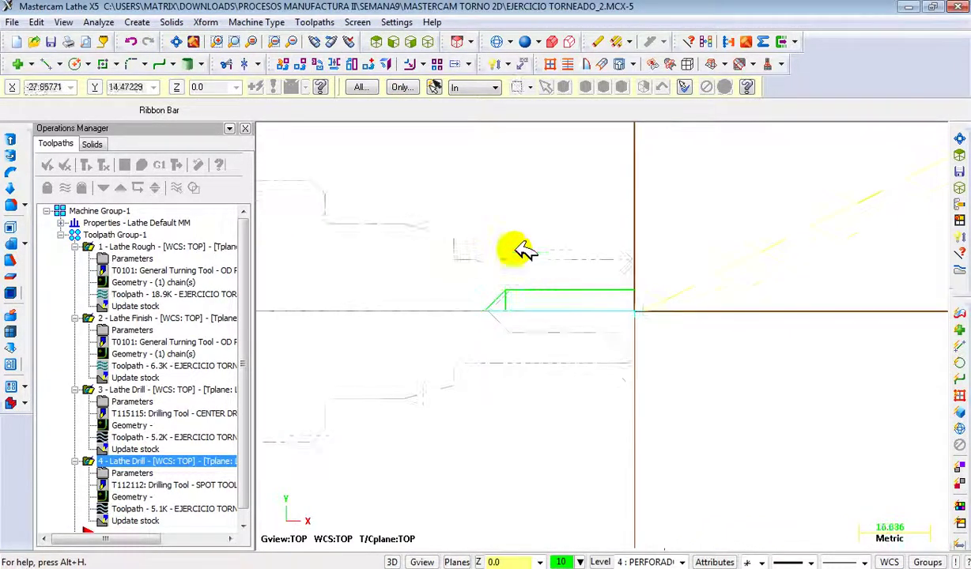
{"action": "scroll", "coordinate": [444, 230], "scroll_direction": "down", "scroll_amount": 2}
{"action": "scroll", "coordinate": [448, 231], "scroll_direction": "up", "scroll_amount": 4}
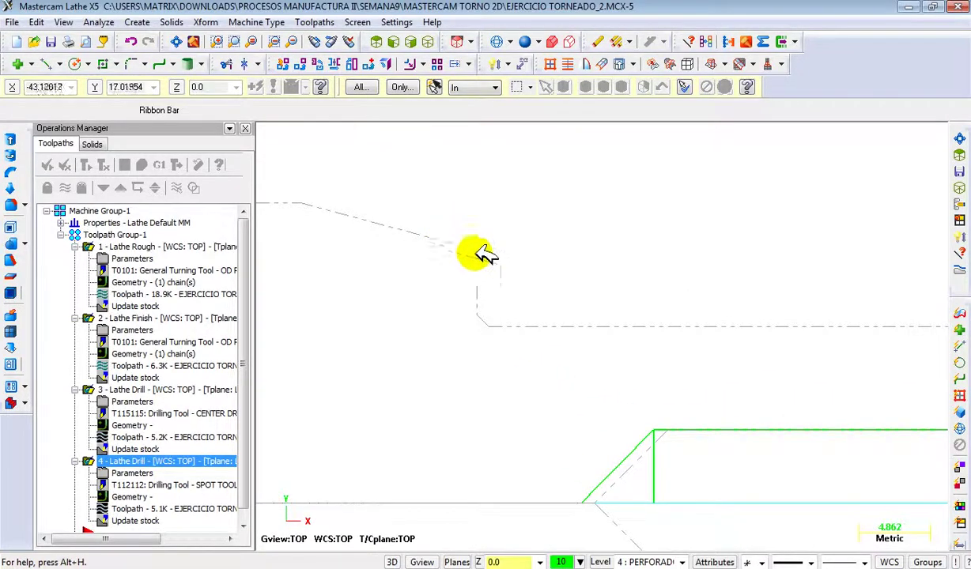
{"action": "left_click", "coordinate": [605, 559]}
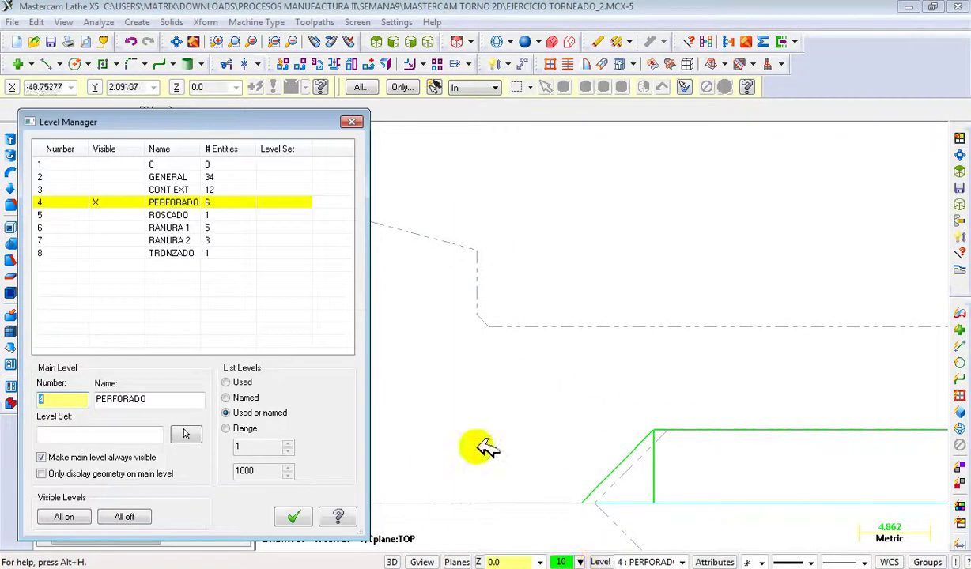
{"action": "left_click", "coordinate": [103, 227]}
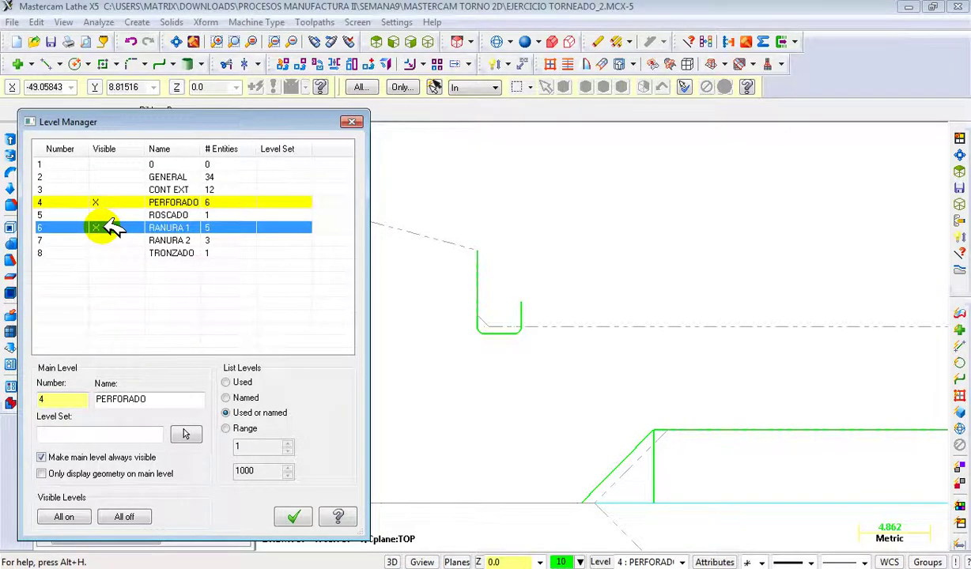
{"action": "right_click", "coordinate": [113, 228]}
{"action": "left_click", "coordinate": [146, 238]}
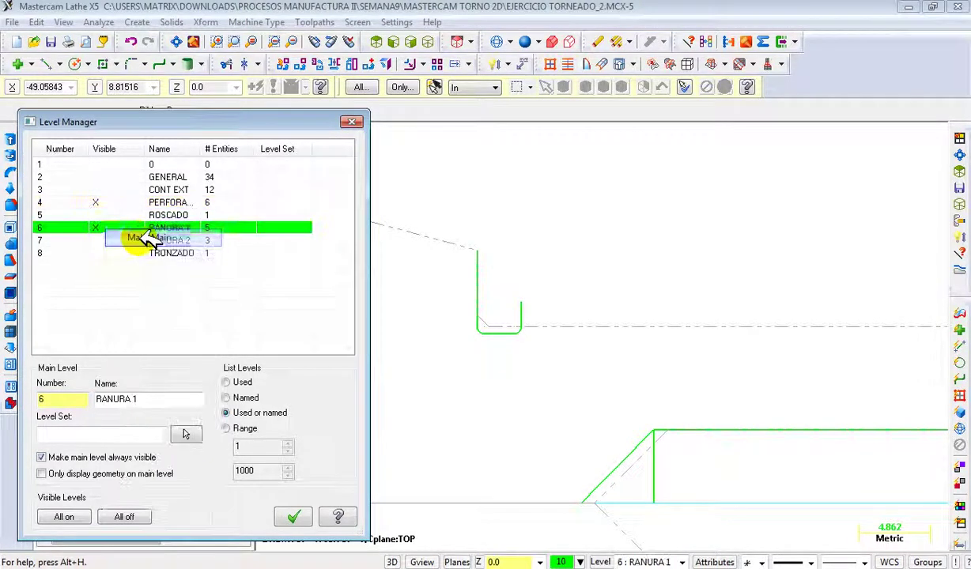
{"action": "left_click", "coordinate": [104, 202]}
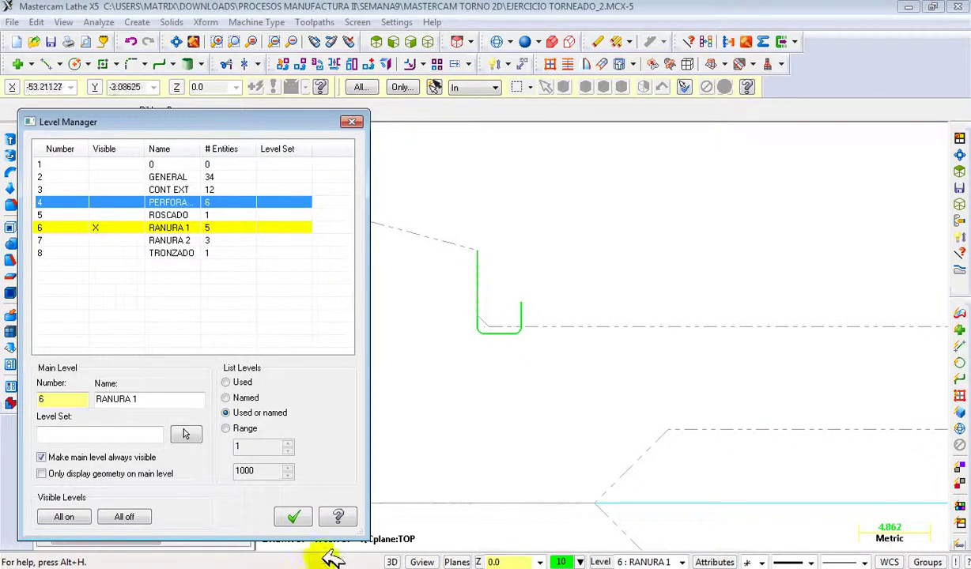
{"action": "left_click", "coordinate": [296, 515]}
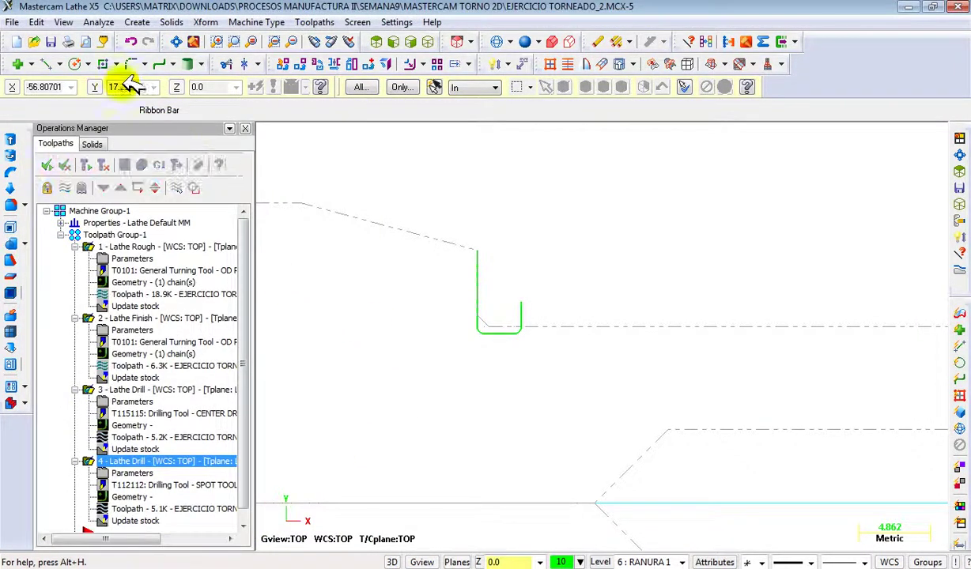
Step: Draw a vertical line about 1.8 mm long upward from the top end of the groove's taller wall
{"action": "left_click", "coordinate": [54, 63]}
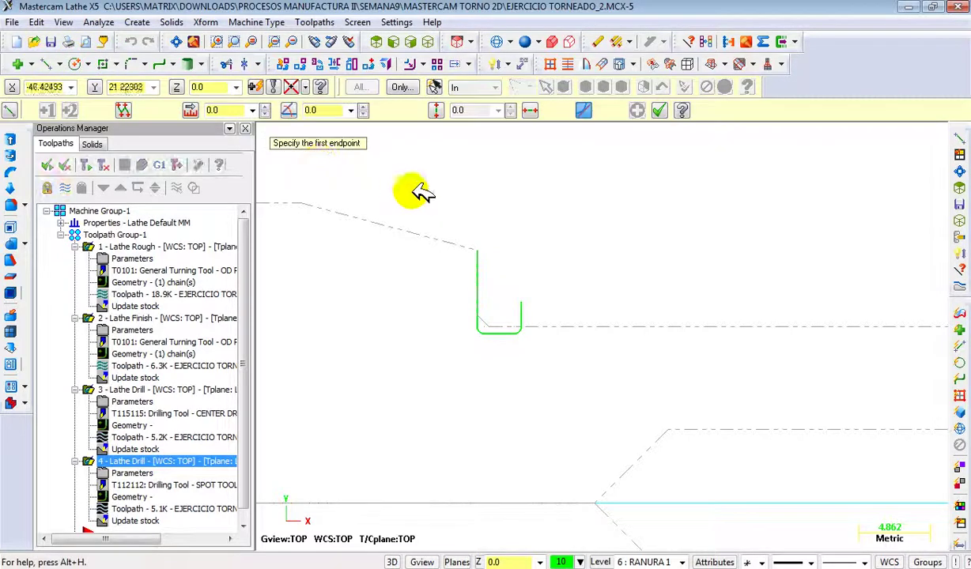
{"action": "left_click", "coordinate": [478, 248]}
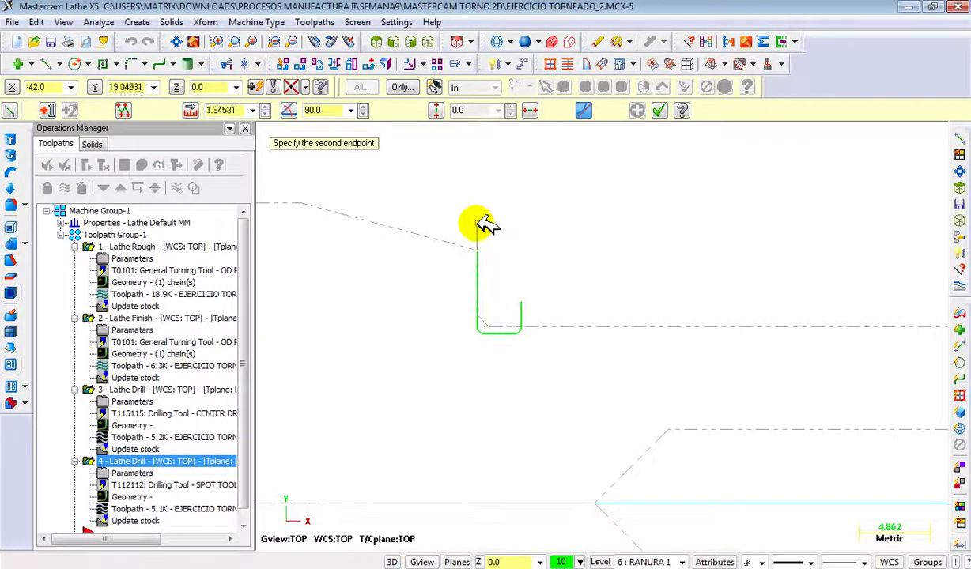
{"action": "left_click", "coordinate": [477, 225]}
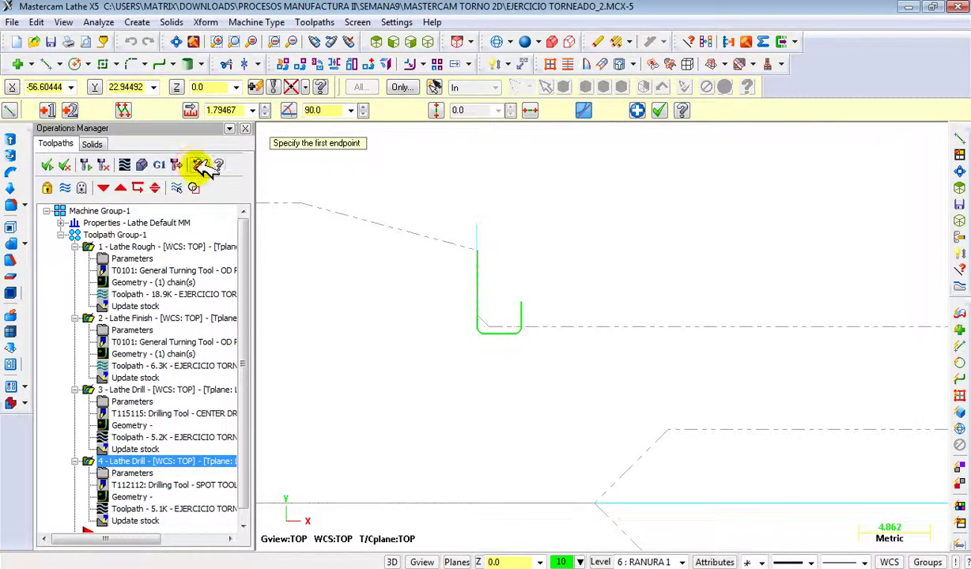
{"action": "left_click", "coordinate": [658, 110]}
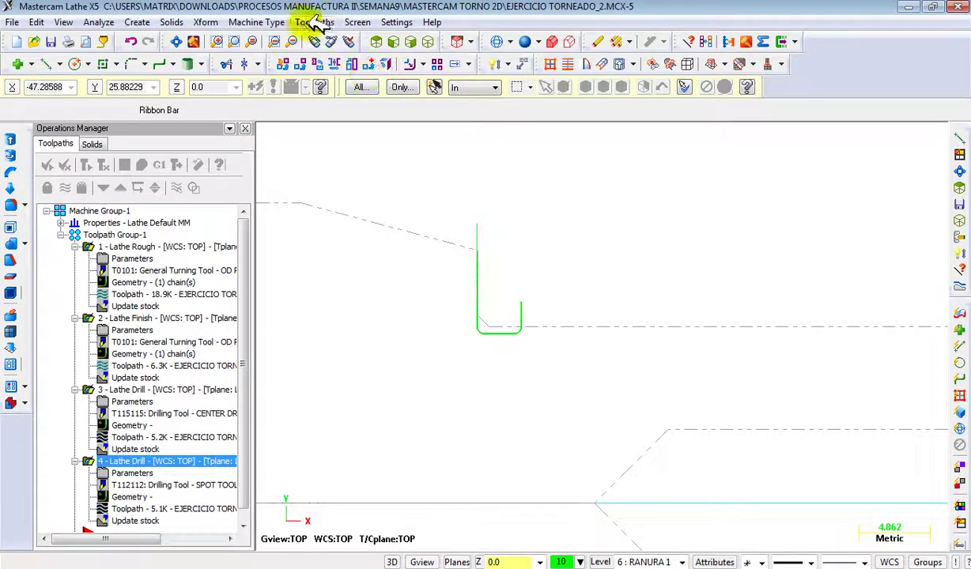
Step: Start a lathe Groove toolpath defined by Chain and chain the groove profile from its short wall to the end of the added line
{"action": "left_click", "coordinate": [280, 24]}
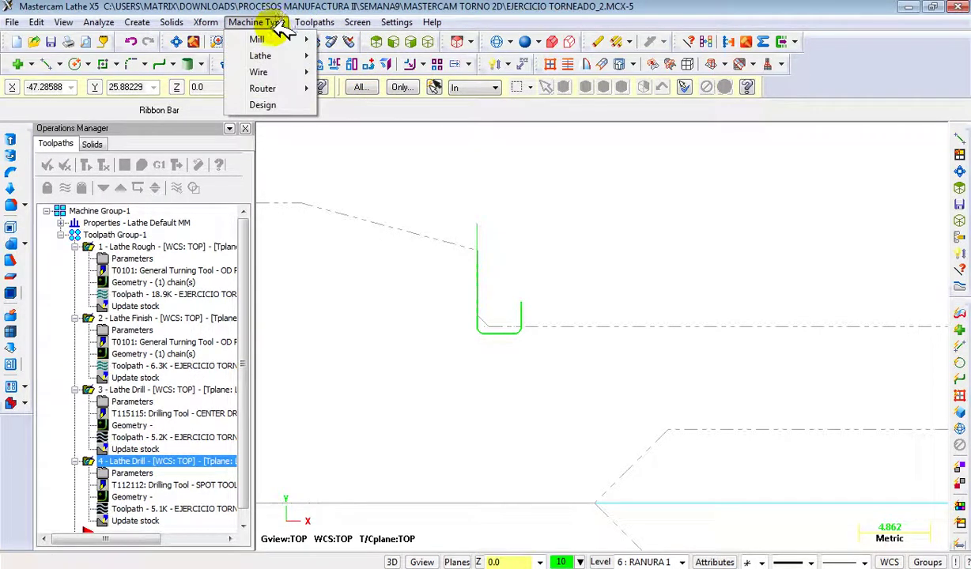
{"action": "mouse_move", "coordinate": [310, 25]}
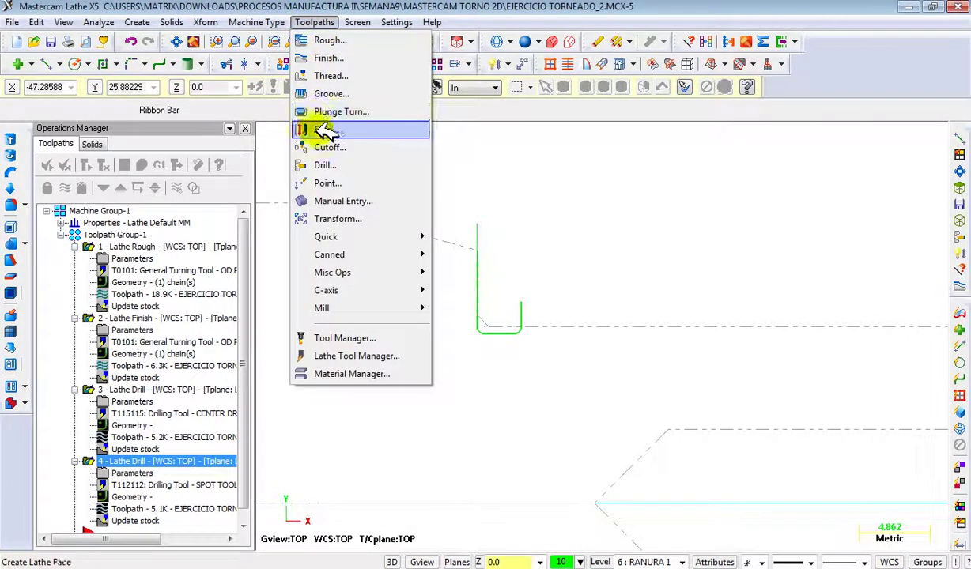
{"action": "left_click", "coordinate": [329, 94]}
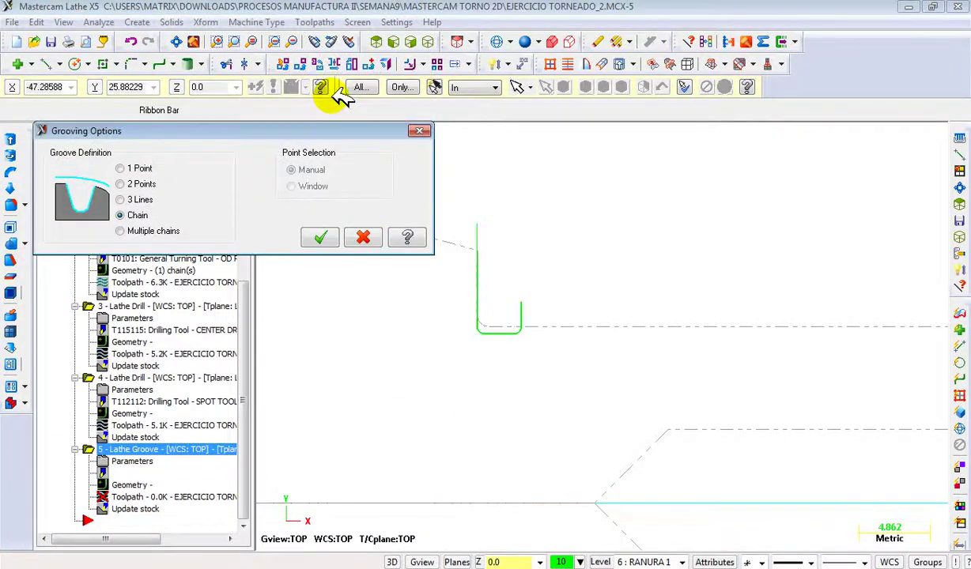
{"action": "left_click", "coordinate": [323, 234]}
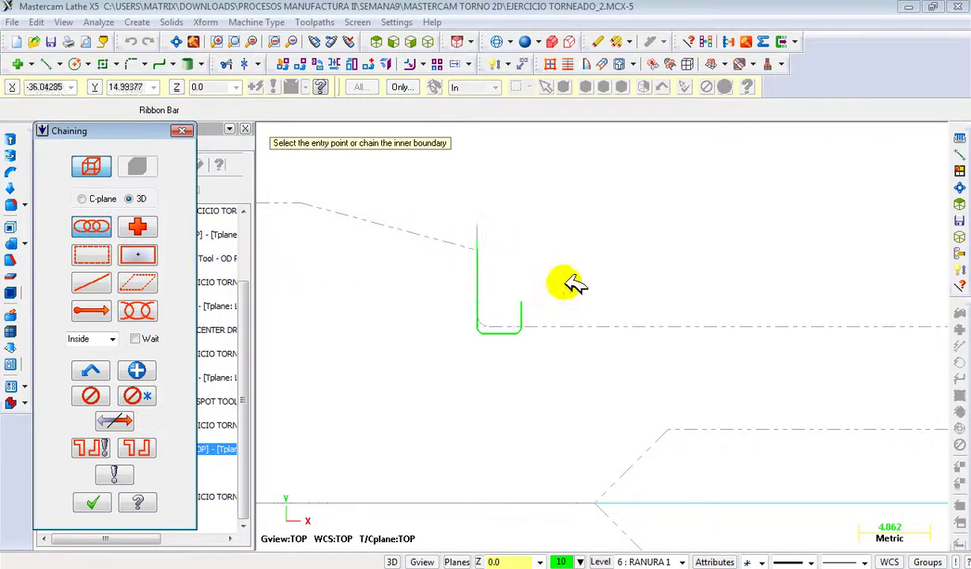
{"action": "left_click", "coordinate": [527, 303]}
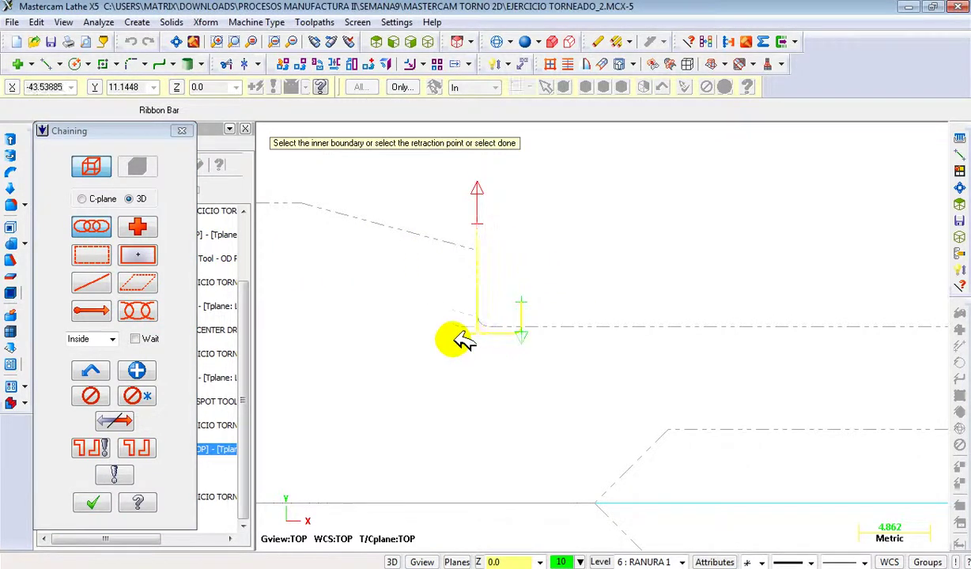
{"action": "left_click", "coordinate": [474, 223]}
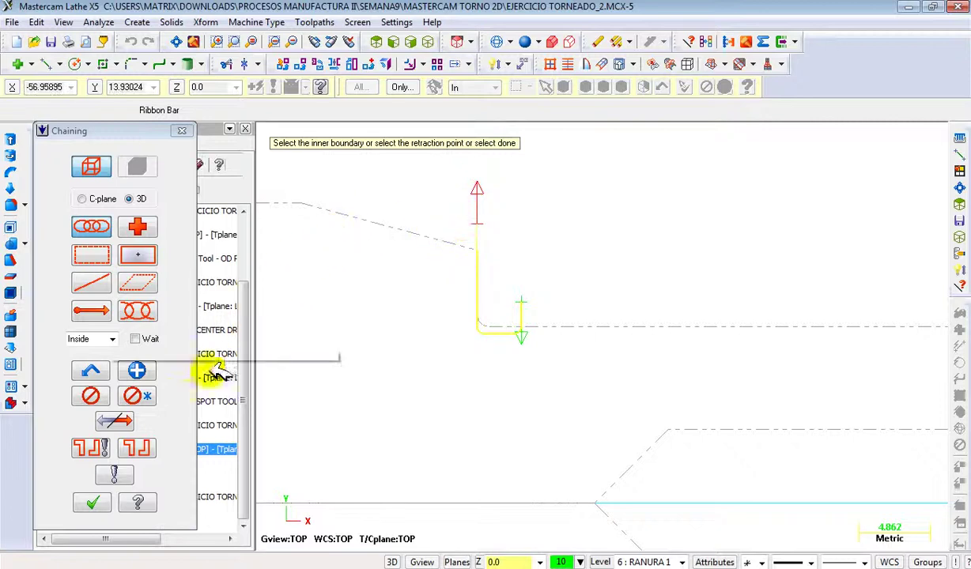
{"action": "left_click", "coordinate": [106, 497]}
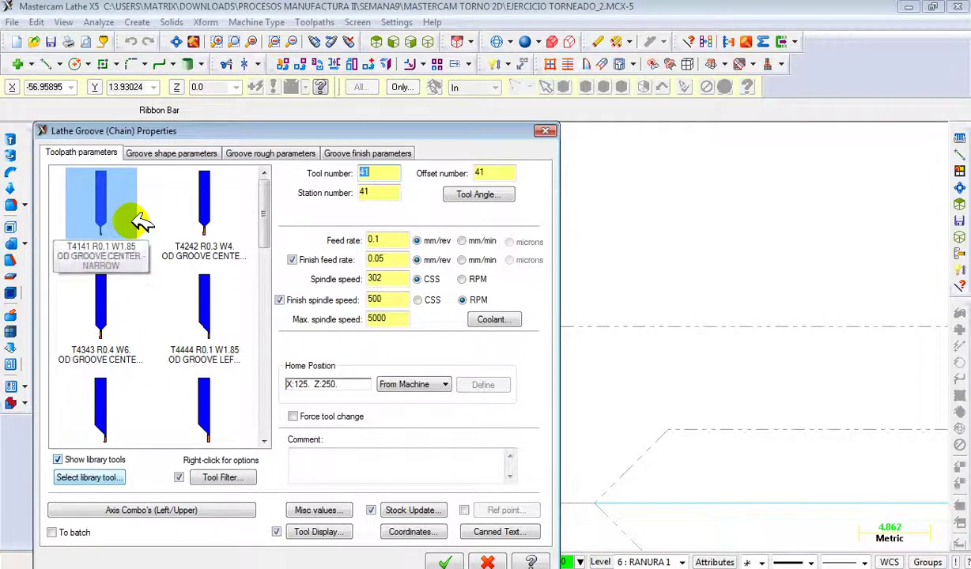
Step: Choose the tool T4747 OD GROOVE RIGHT - NARROW, open its definition and review its insert and holder geometry
{"action": "mouse_move", "coordinate": [139, 222]}
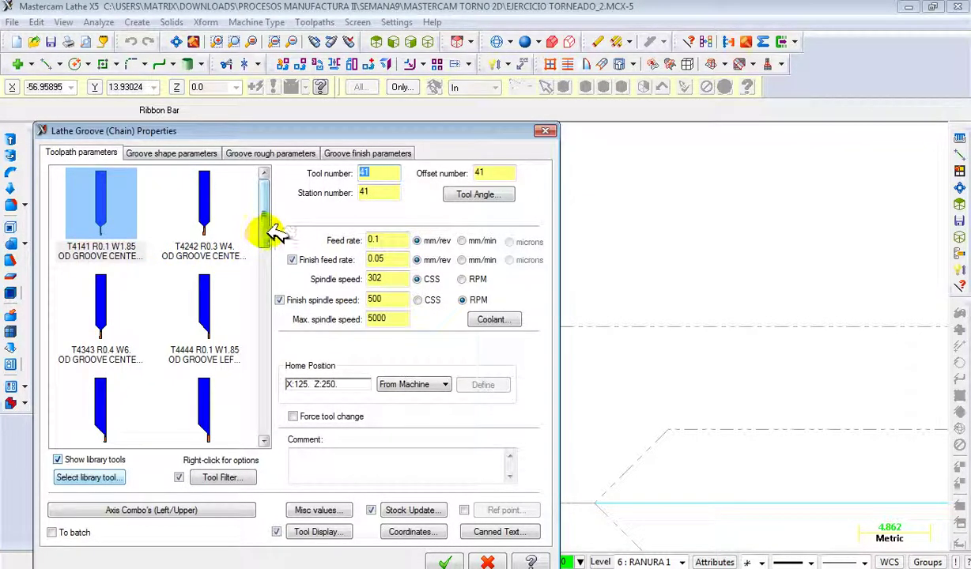
{"action": "scroll", "coordinate": [269, 234], "scroll_direction": "down", "scroll_amount": 3}
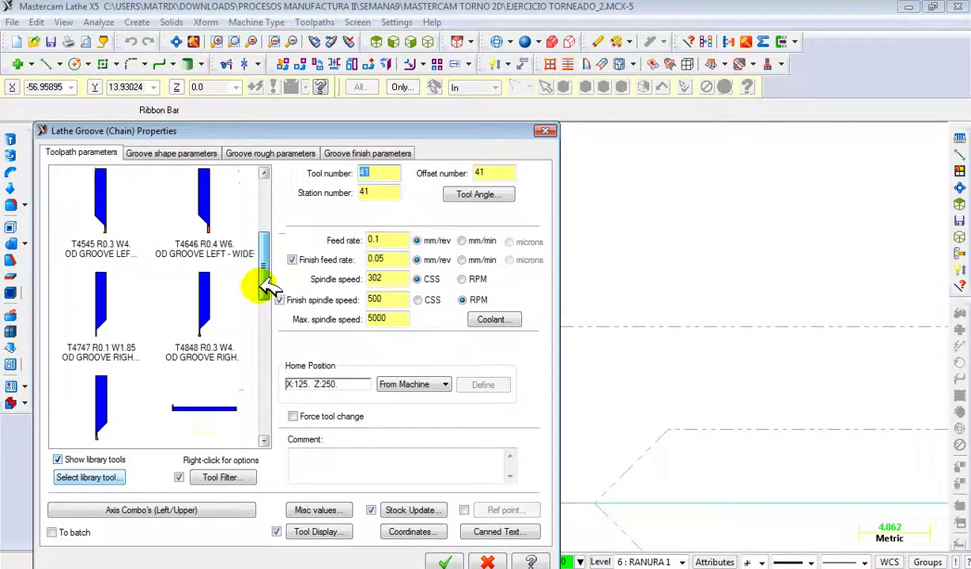
{"action": "double_click", "coordinate": [119, 312]}
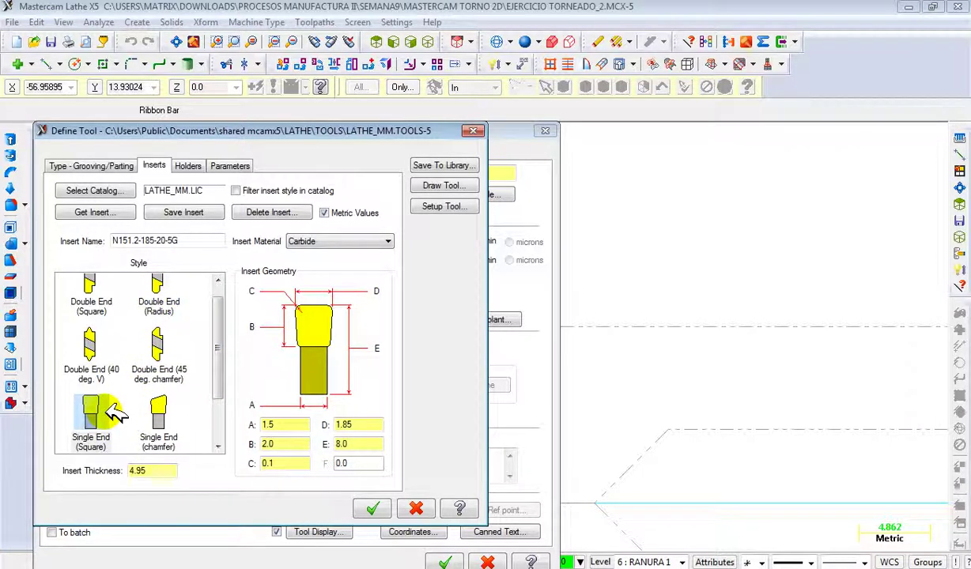
{"action": "double_click", "coordinate": [157, 469]}
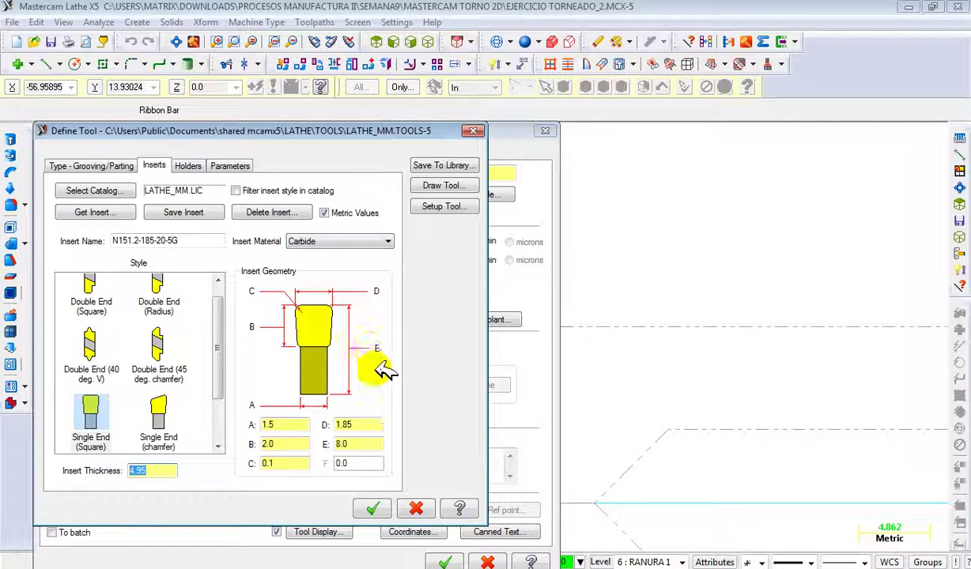
{"action": "double_click", "coordinate": [372, 425]}
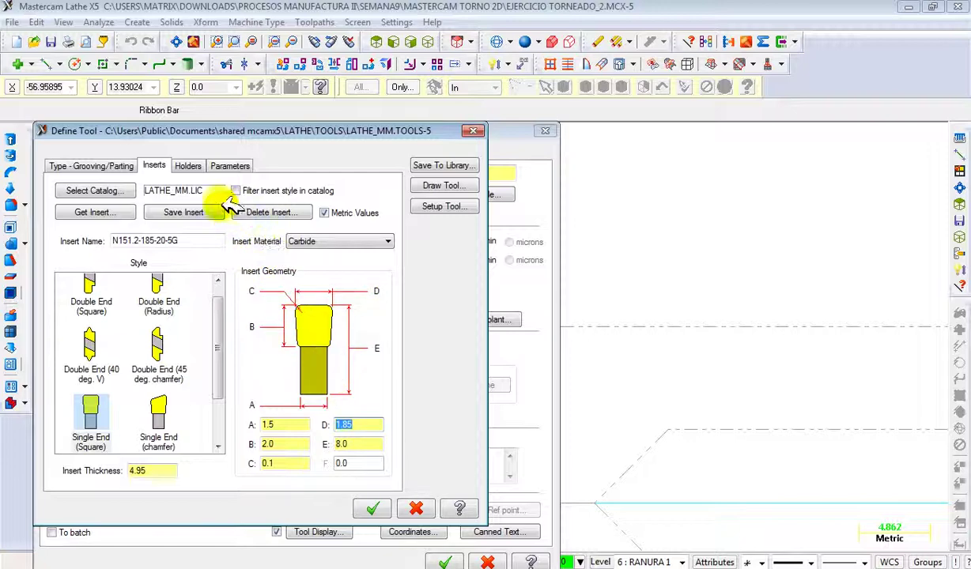
{"action": "left_click", "coordinate": [203, 166]}
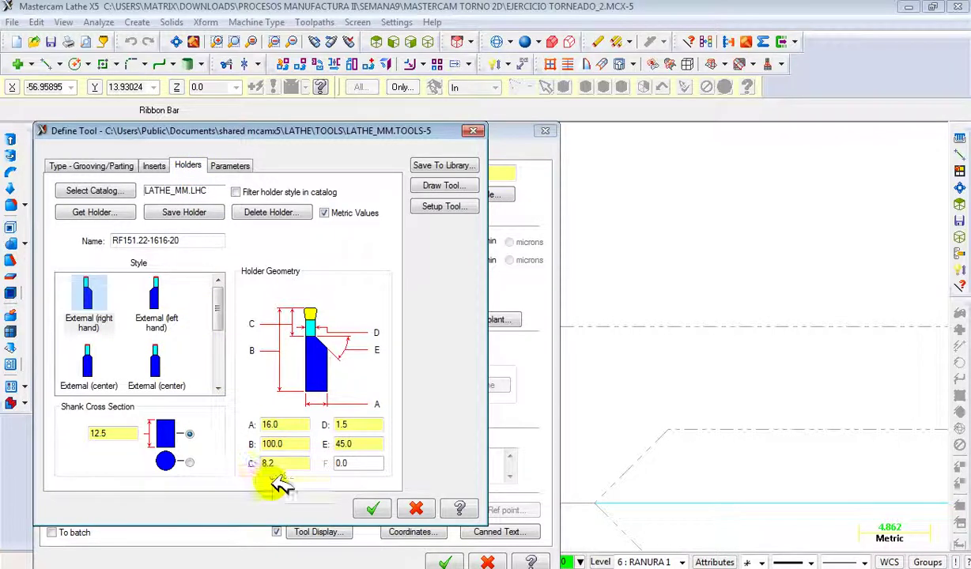
Step: Set the grooving tool's feed rate and plunge rate to 0.05 mm/rev and its spindle speed to 130 RPM
{"action": "left_click", "coordinate": [230, 165]}
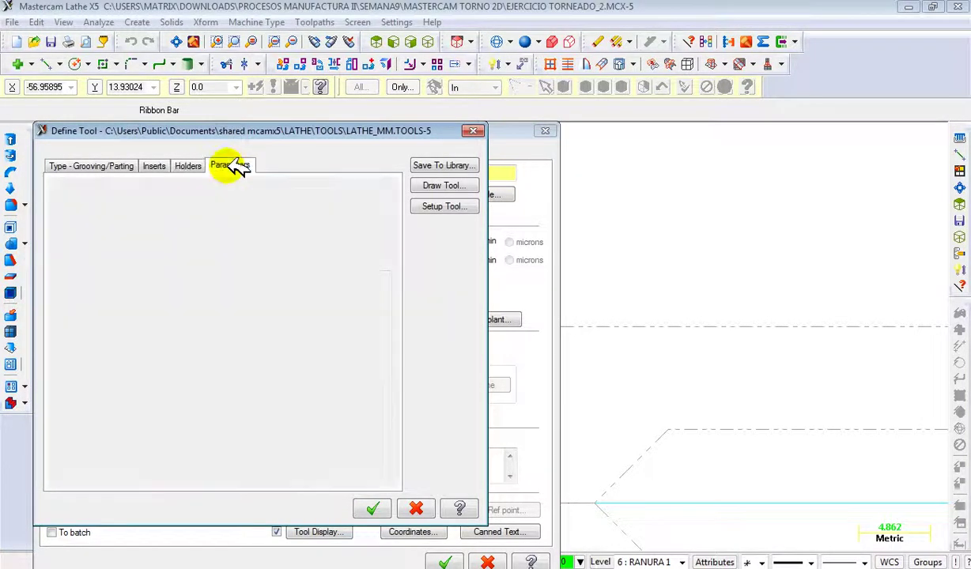
{"action": "left_click", "coordinate": [190, 246]}
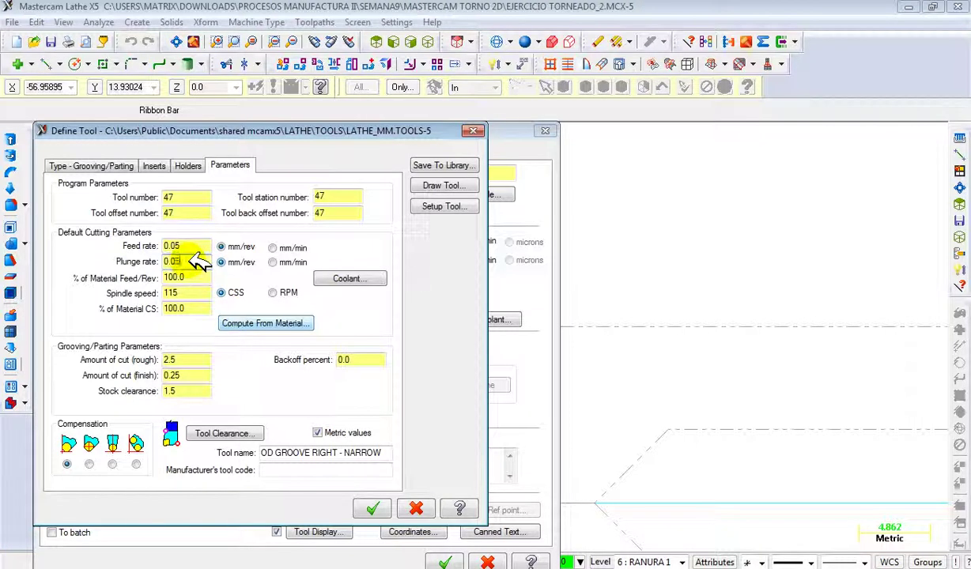
{"action": "left_click", "coordinate": [274, 293]}
{"action": "left_click_drag", "start_coordinate": [176, 292], "coordinate": [147, 293]}
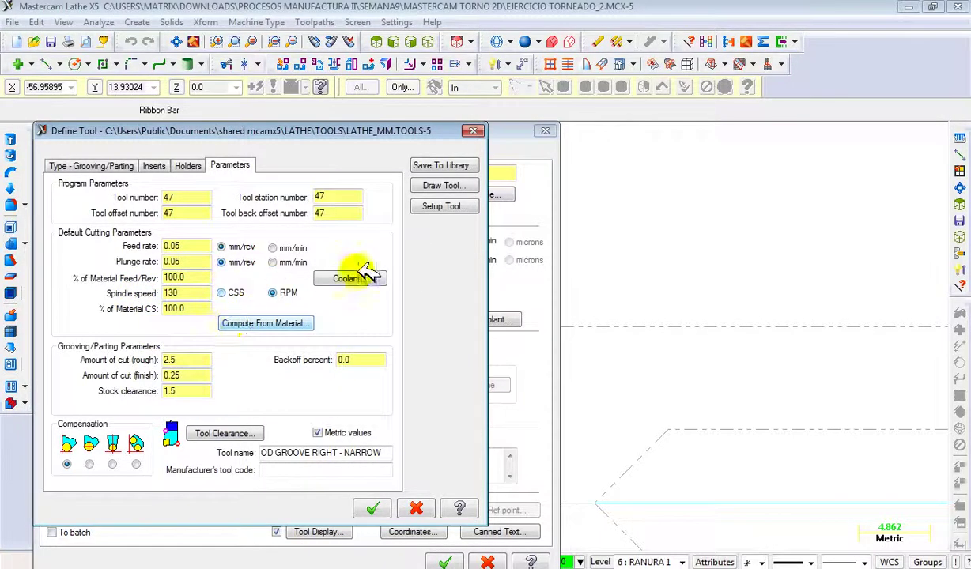
{"action": "left_click", "coordinate": [373, 509]}
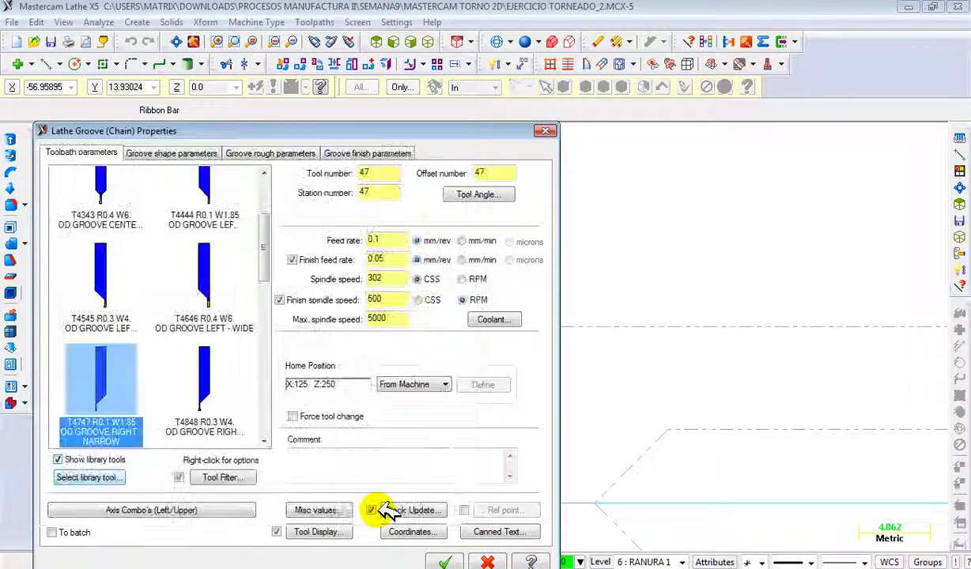
Step: Set the groove angle to OD at 90 degrees and check the groove's roughing and finishing parameters
{"action": "left_click", "coordinate": [180, 152]}
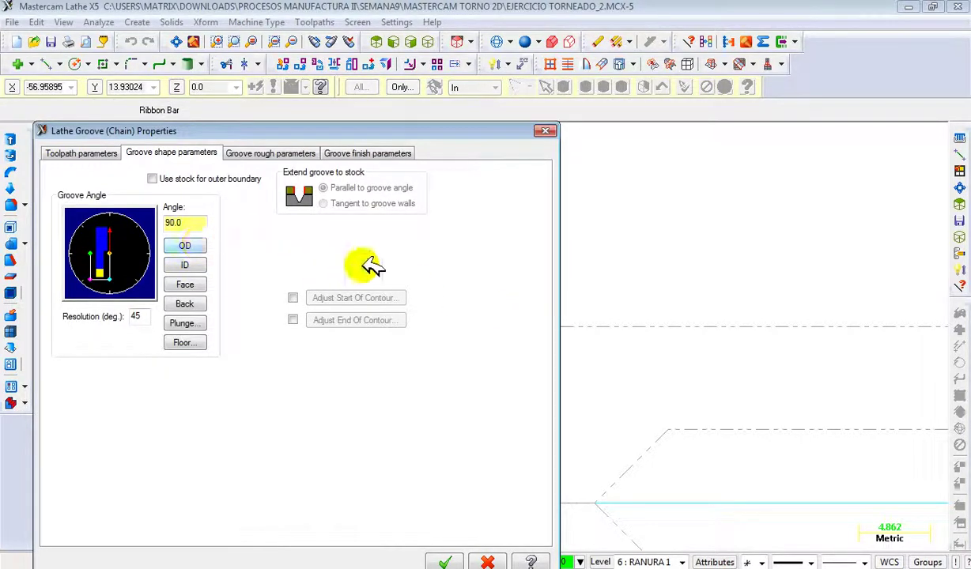
{"action": "left_click", "coordinate": [290, 153]}
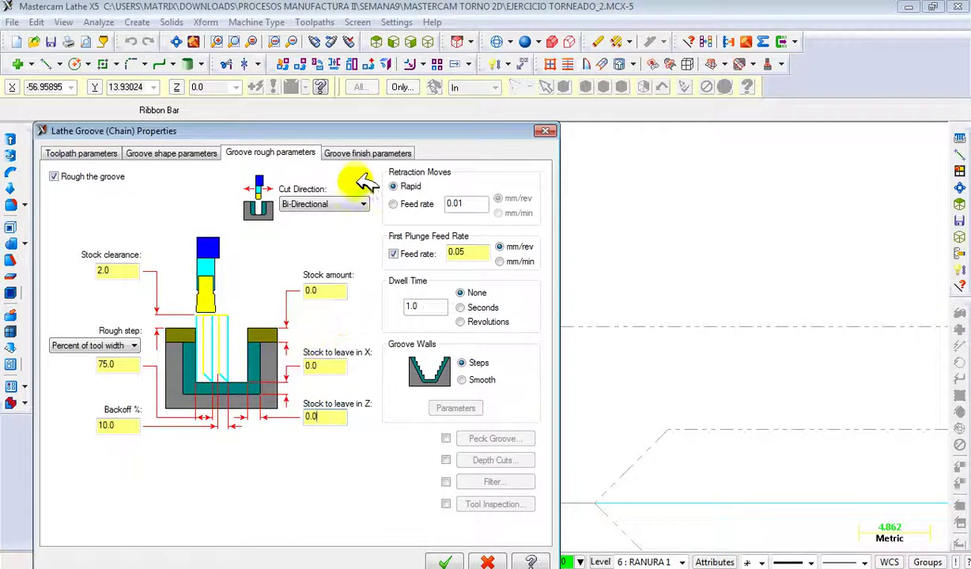
{"action": "left_click", "coordinate": [365, 153]}
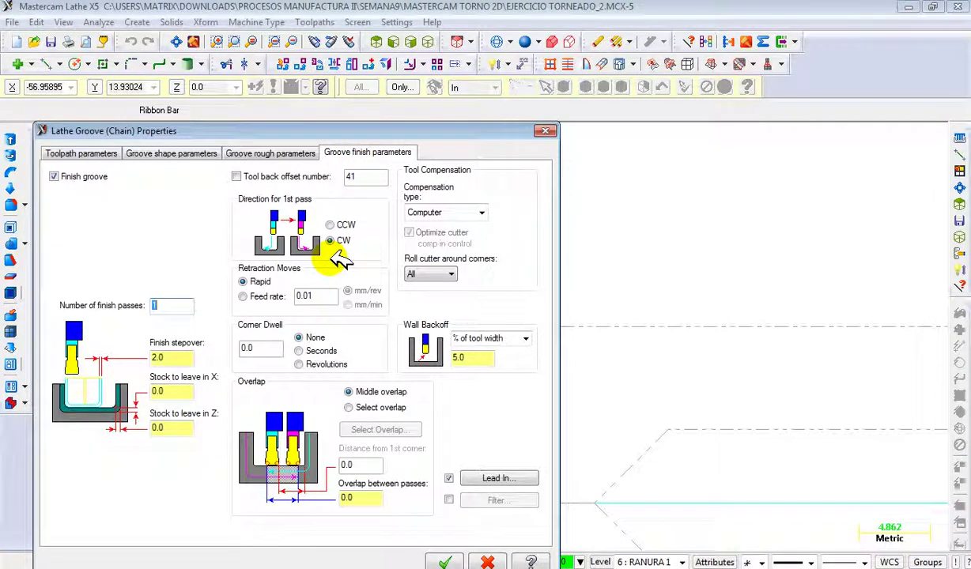
Step: Set the groove roughing stock amount to 0.4 and the stock to leave to 0.05 in X and Z
{"action": "left_click", "coordinate": [275, 153]}
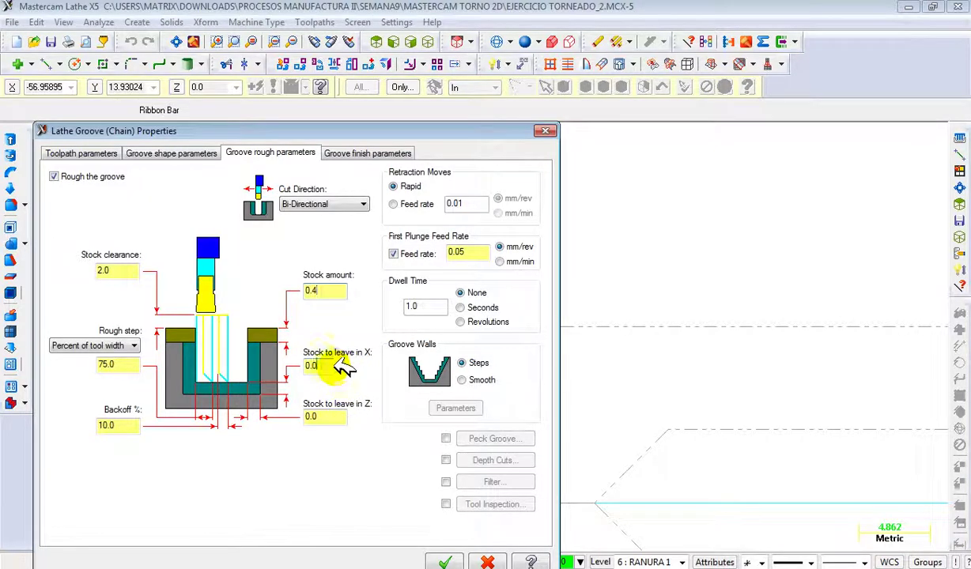
{"action": "left_click", "coordinate": [338, 411]}
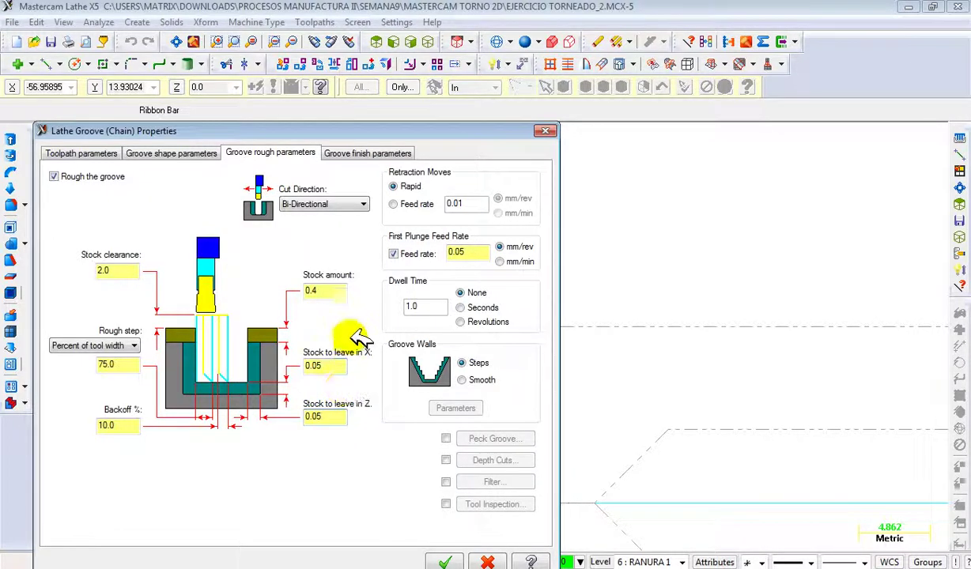
{"action": "left_click", "coordinate": [170, 152]}
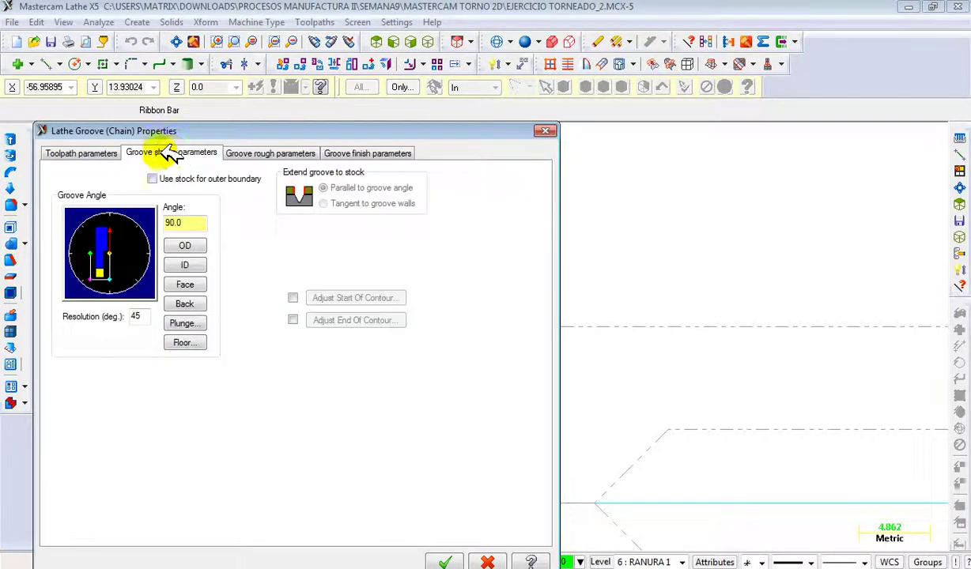
Step: Check the groove's tool, roughing and finishing parameters, and generate the chained groove toolpath
{"action": "left_click", "coordinate": [114, 152]}
{"action": "left_click", "coordinate": [377, 171]}
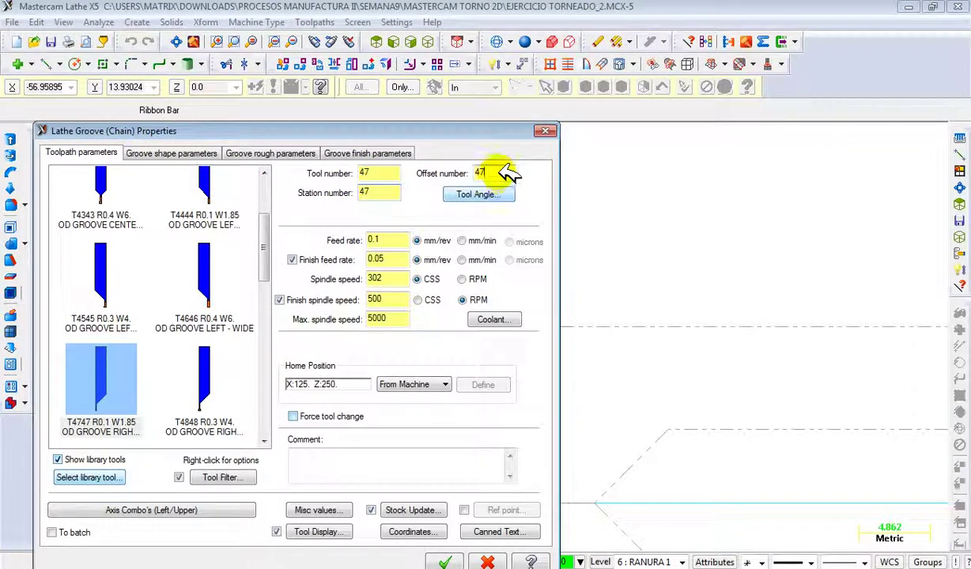
{"action": "left_click", "coordinate": [269, 154]}
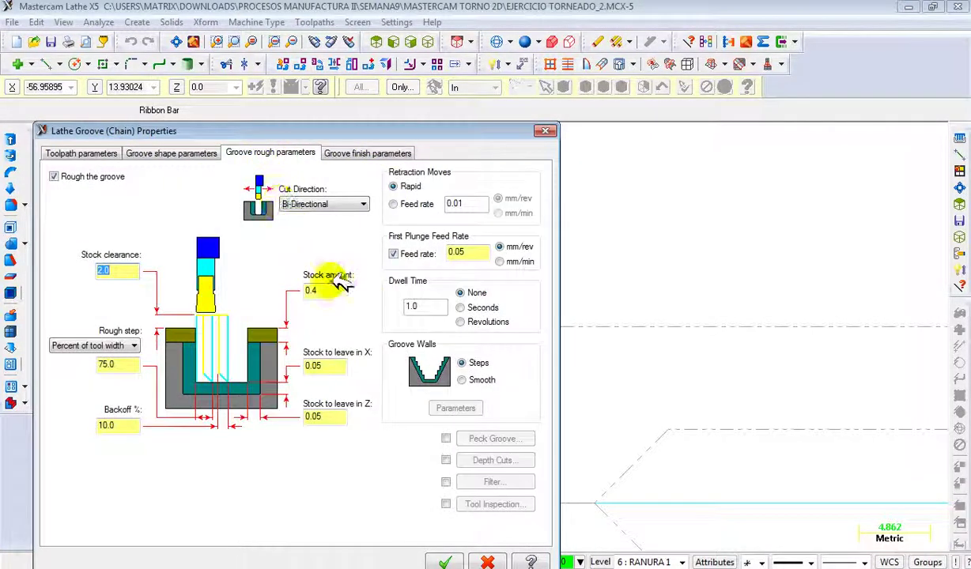
{"action": "left_click", "coordinate": [370, 153]}
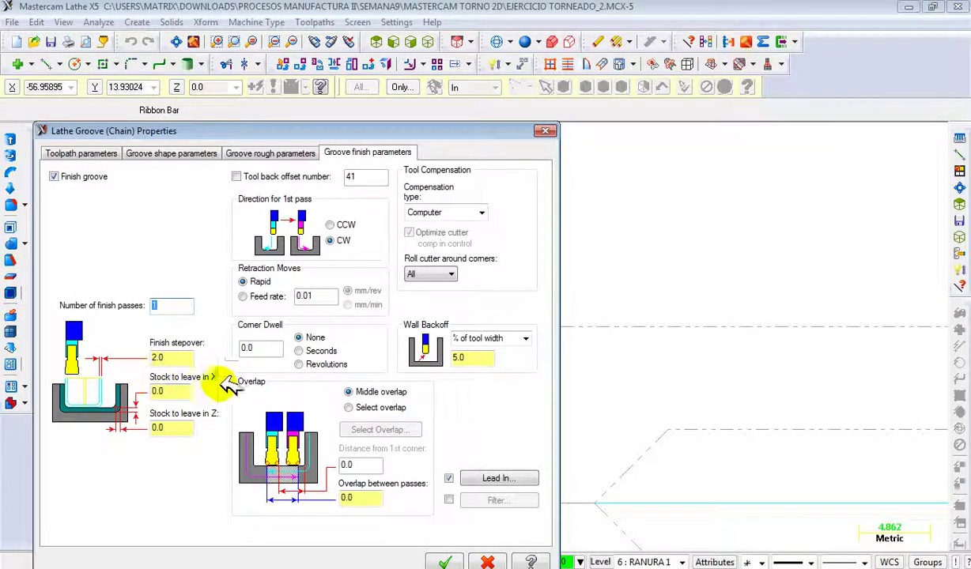
{"action": "left_click", "coordinate": [445, 562]}
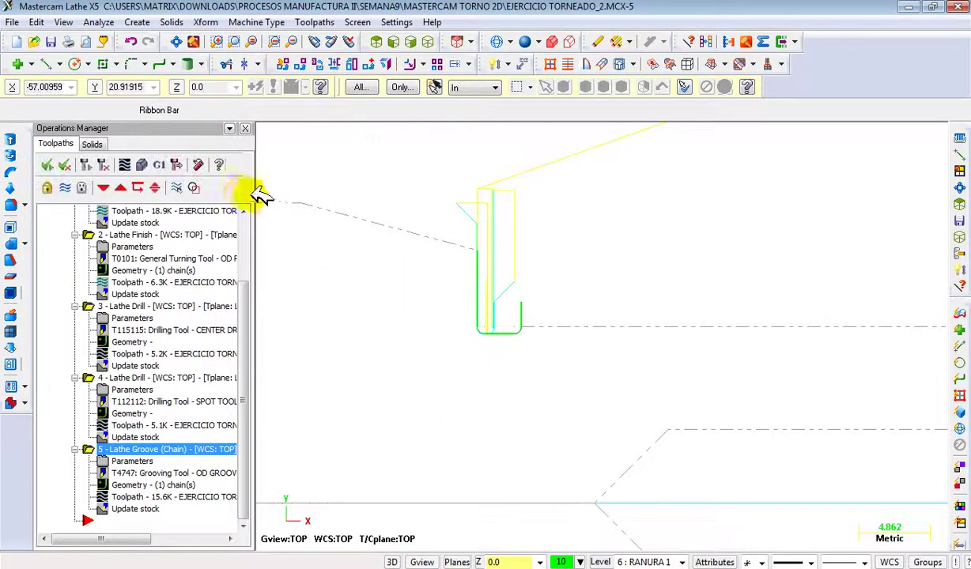
Step: Backplot all the lathe operations in the toolpath group and examine their cycle time information
{"action": "left_click", "coordinate": [142, 164]}
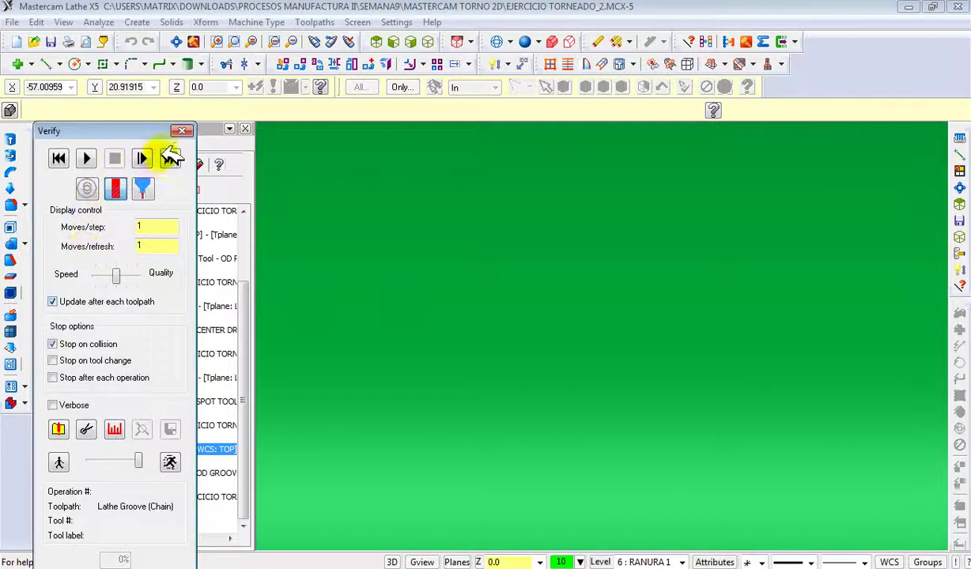
{"action": "left_click", "coordinate": [183, 130]}
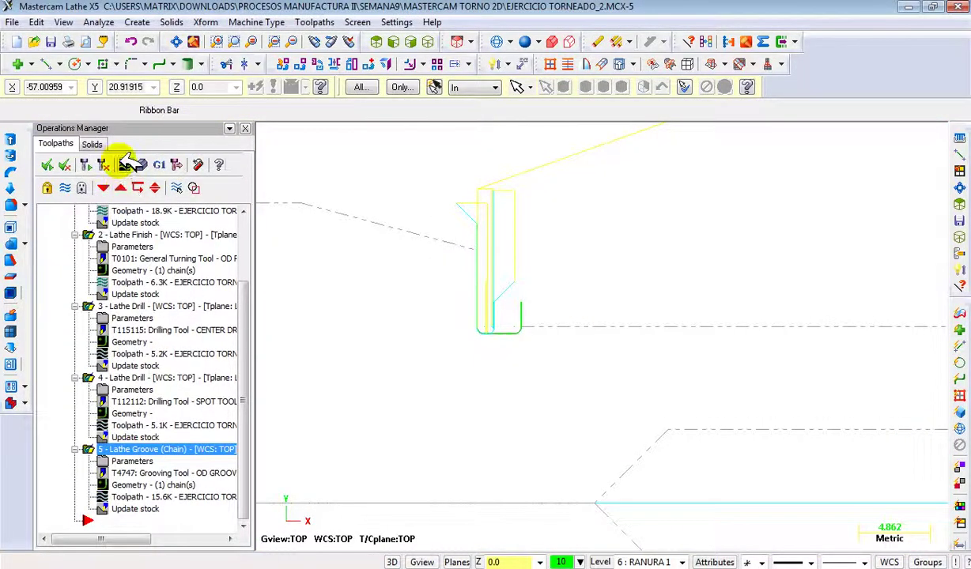
{"action": "left_click", "coordinate": [125, 164]}
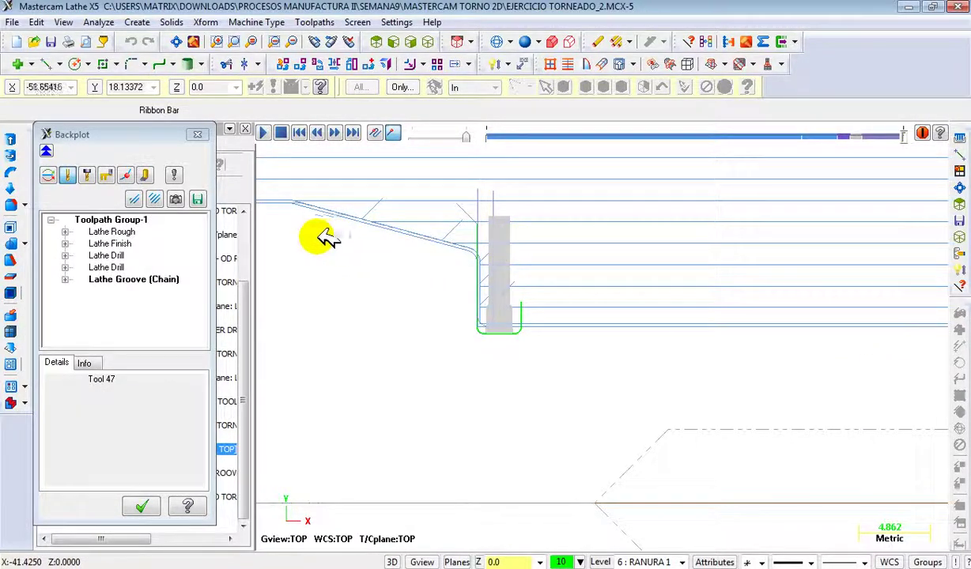
{"action": "left_click", "coordinate": [84, 363]}
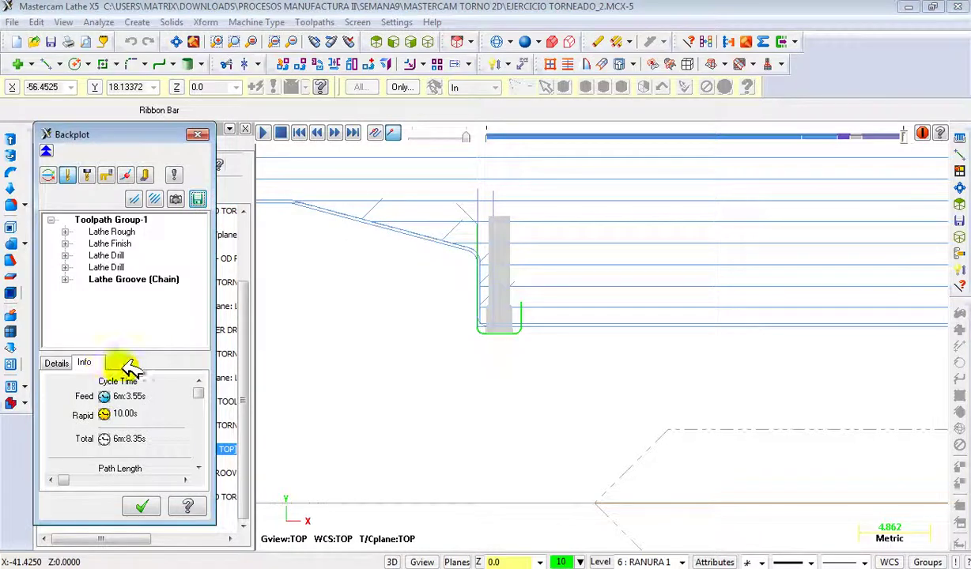
{"action": "left_click", "coordinate": [144, 506]}
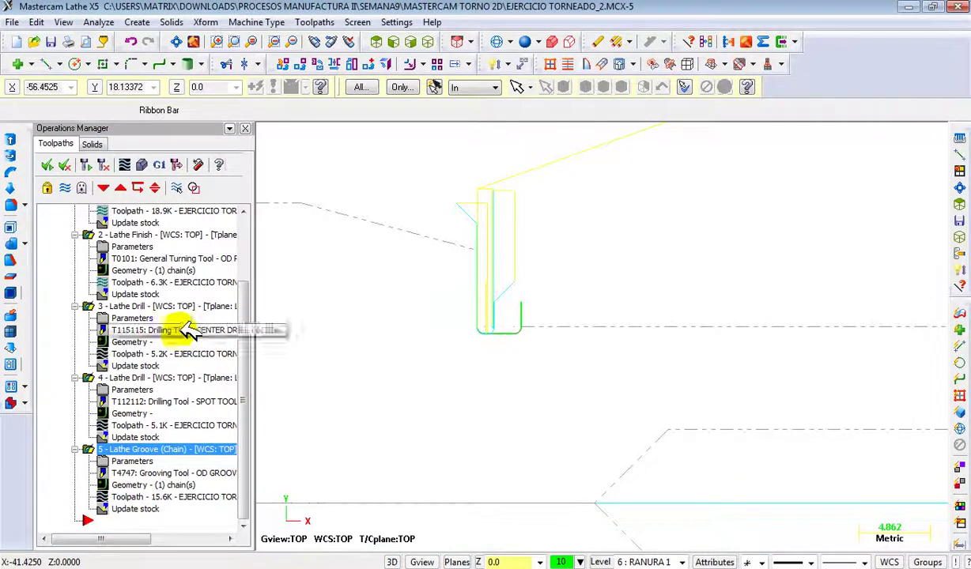